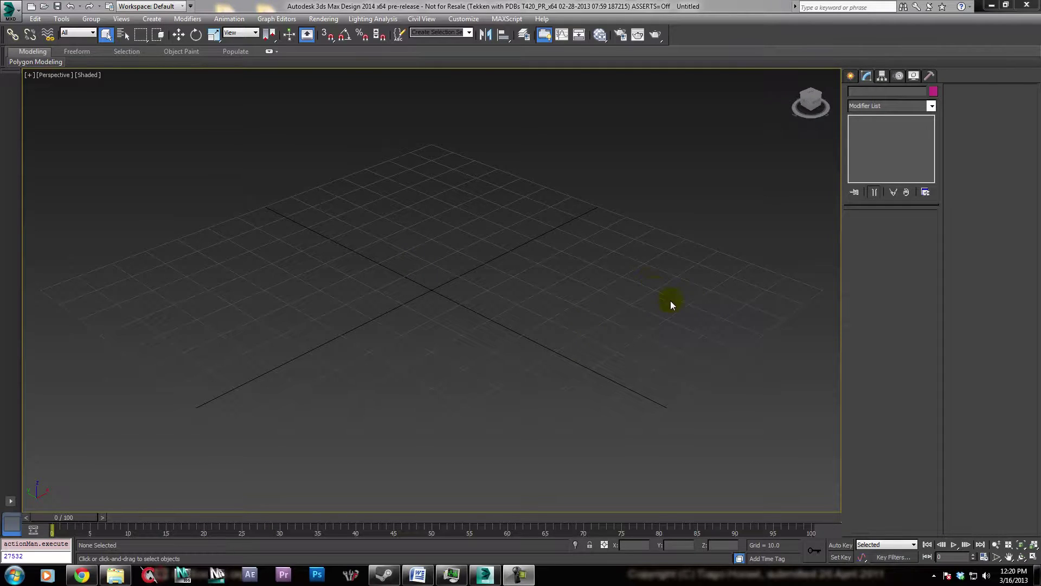
Configure the scene units with a system unit scale of 1 unit = 1.0 inches and generic display units
click(463, 19)
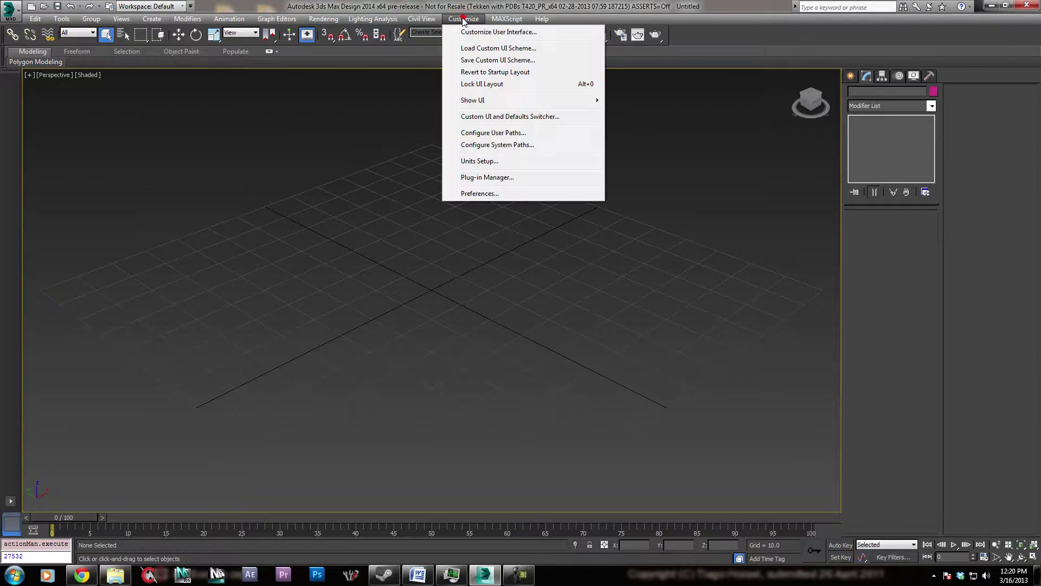
click(477, 161)
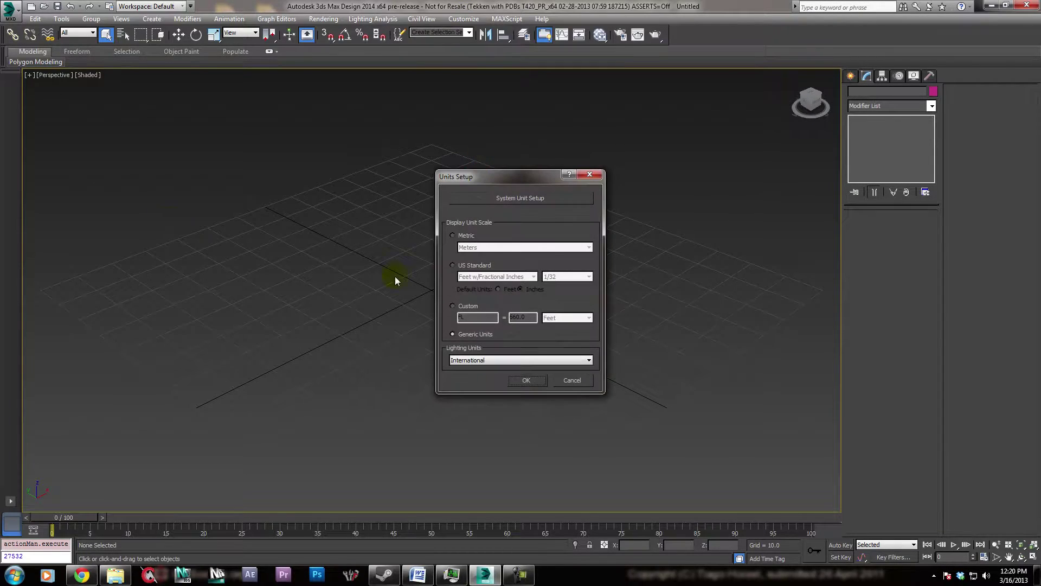
drag(496, 178, 369, 142)
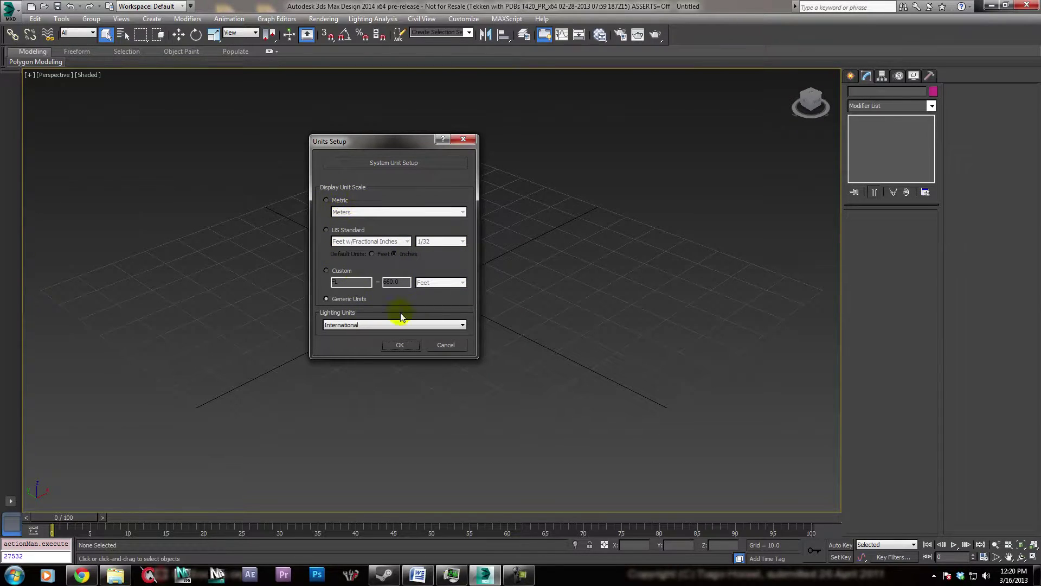
click(404, 164)
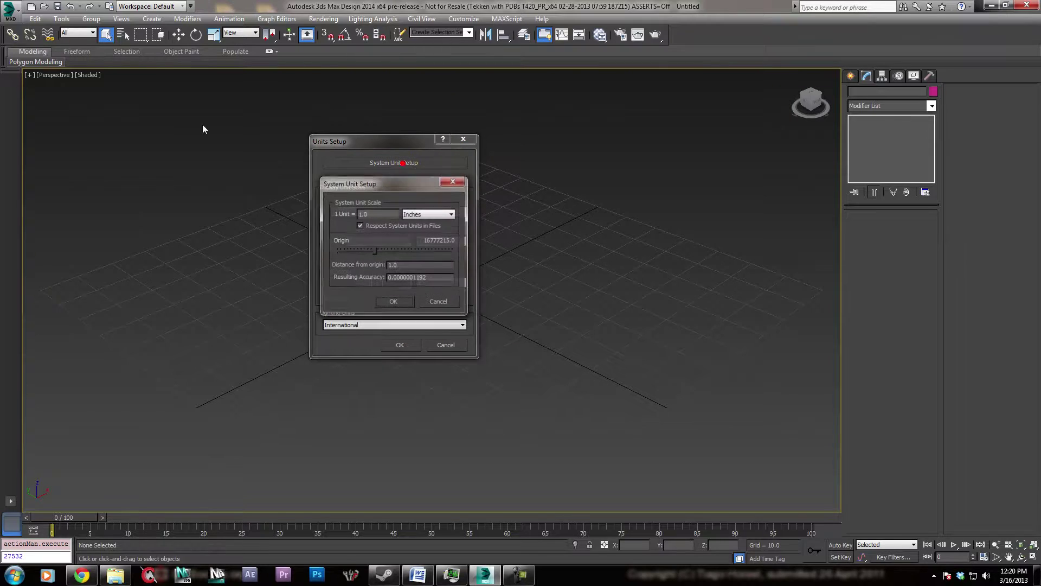
drag(369, 184, 538, 147)
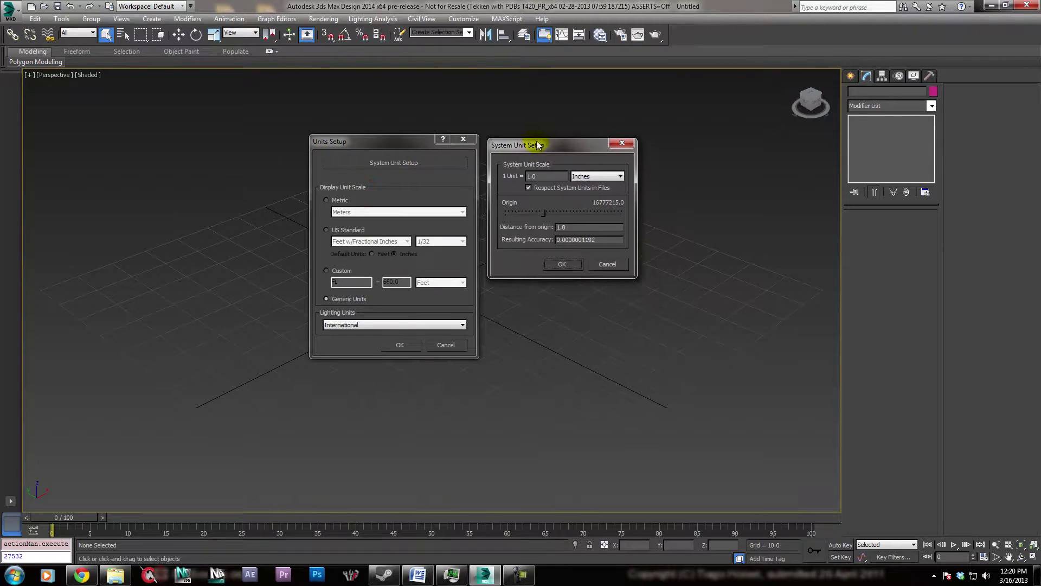
drag(551, 148, 545, 138)
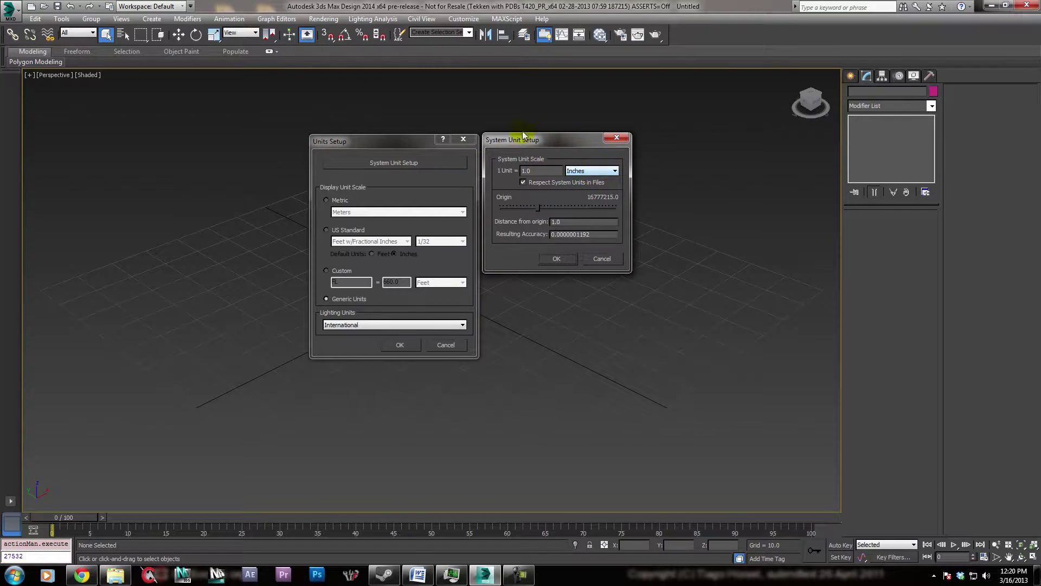
drag(529, 140, 576, 133)
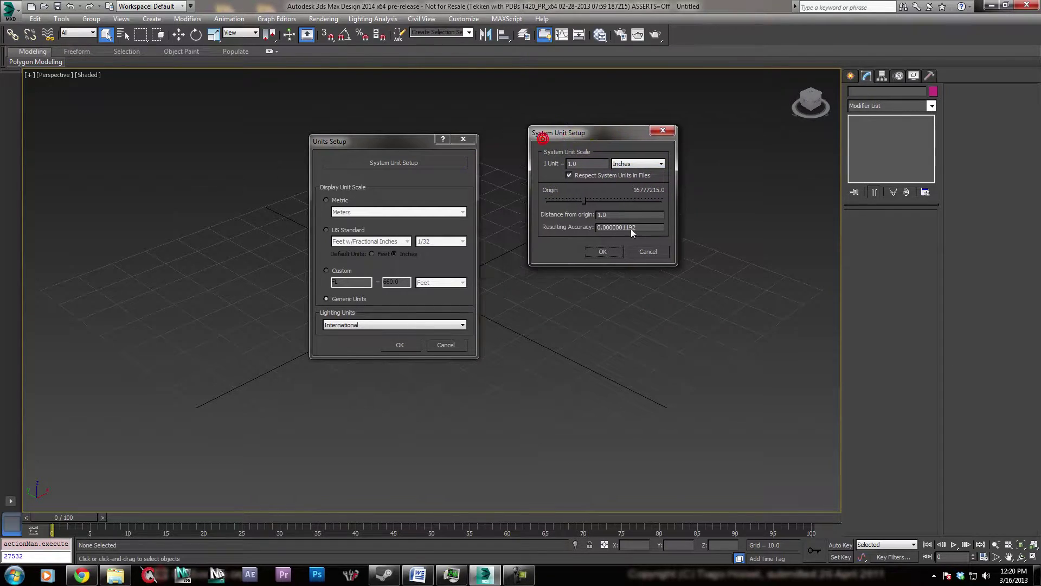
click(601, 251)
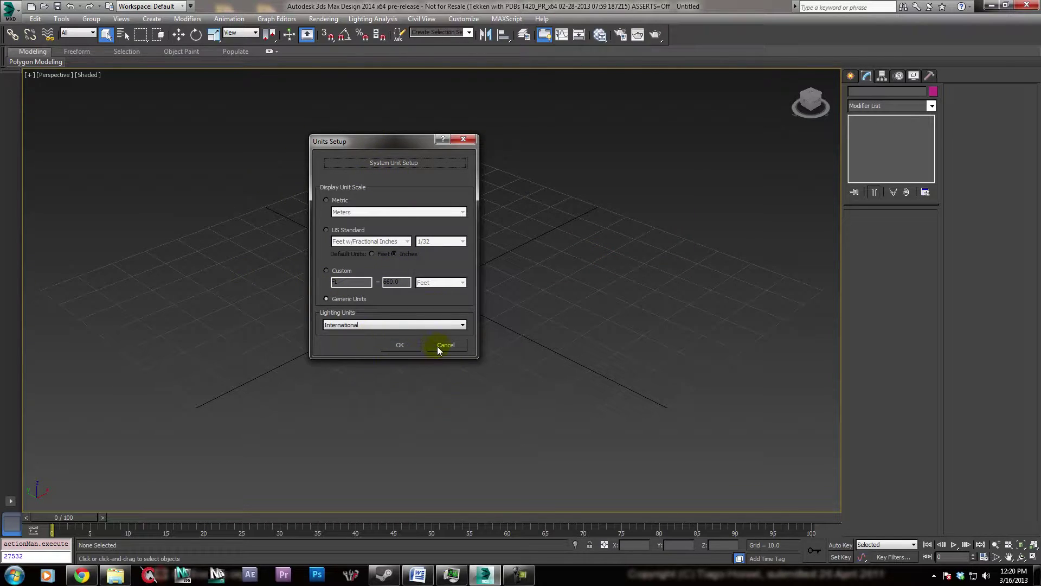
click(401, 345)
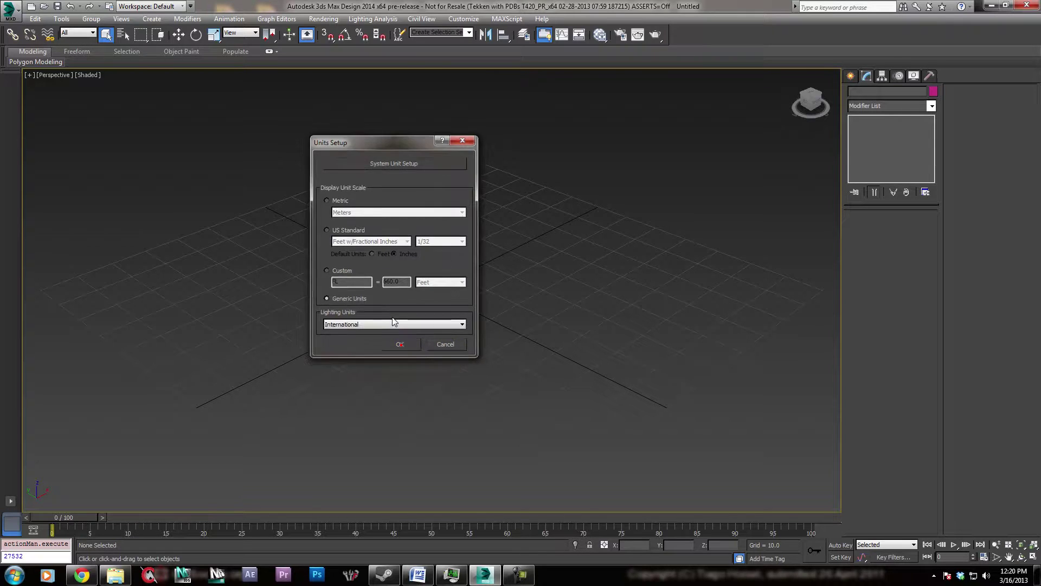
Choose the AutoCAD drawing 3D-PIP-002-B_BD.dwg from the dataset folder for import
click(9, 7)
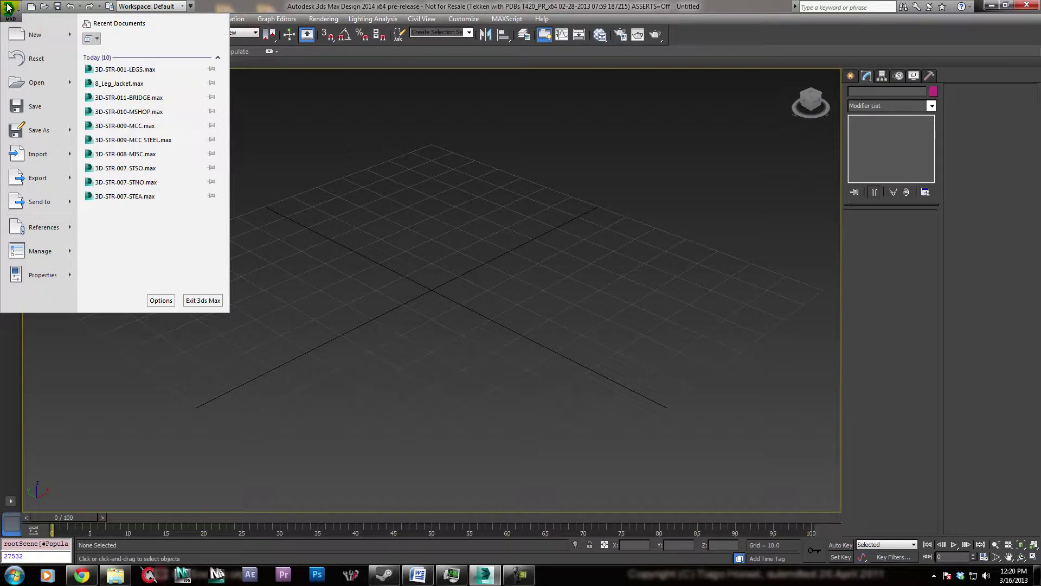
click(34, 154)
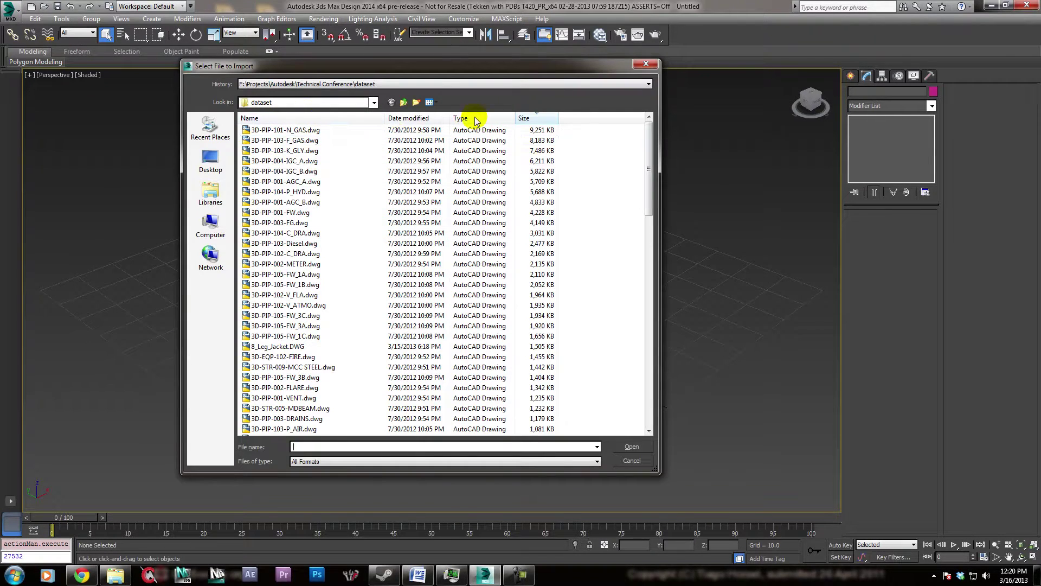
drag(369, 66, 530, 79)
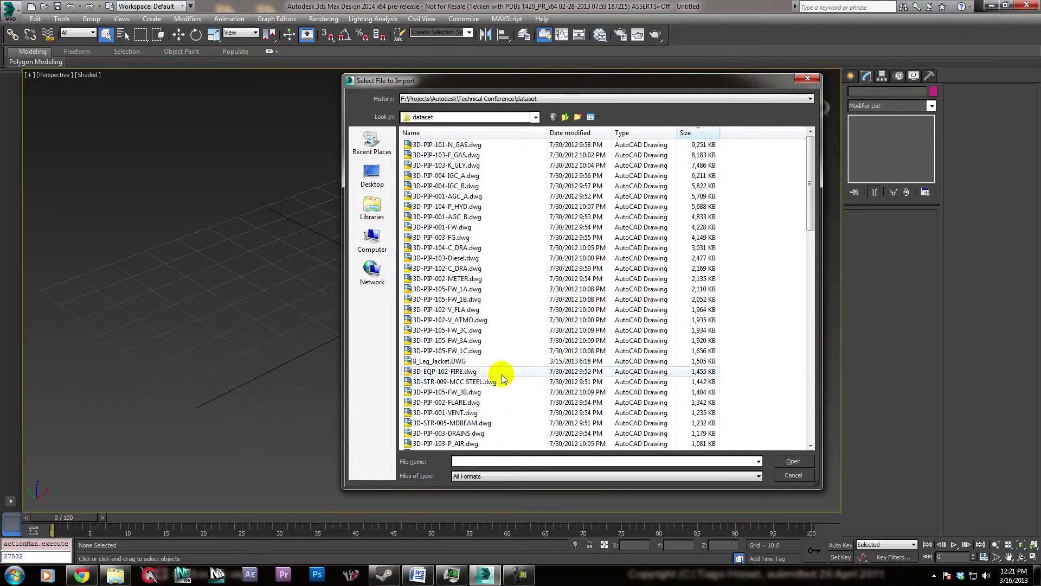
click(466, 350)
scroll(516, 332, down, 12)
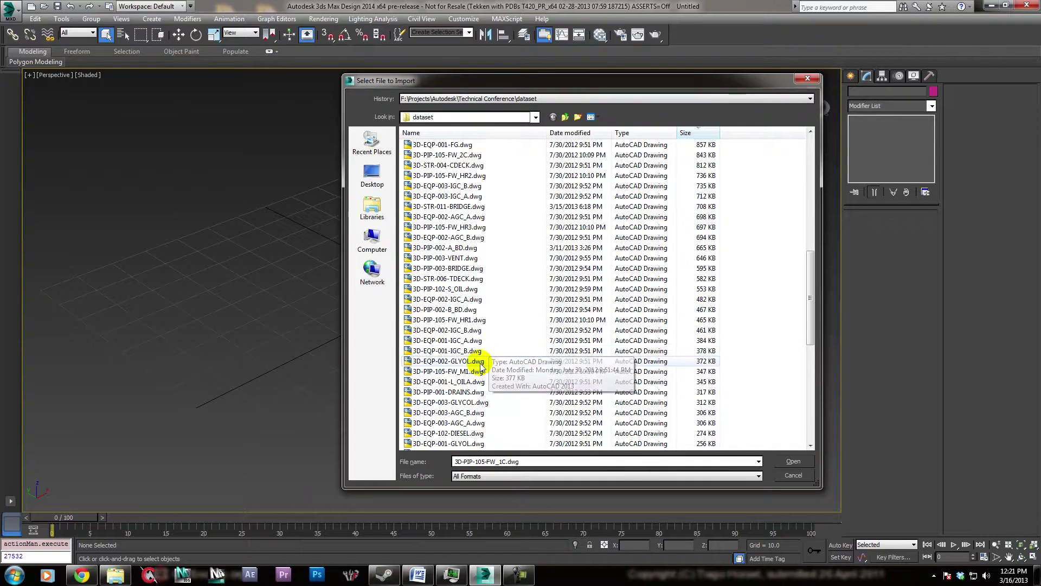
click(470, 310)
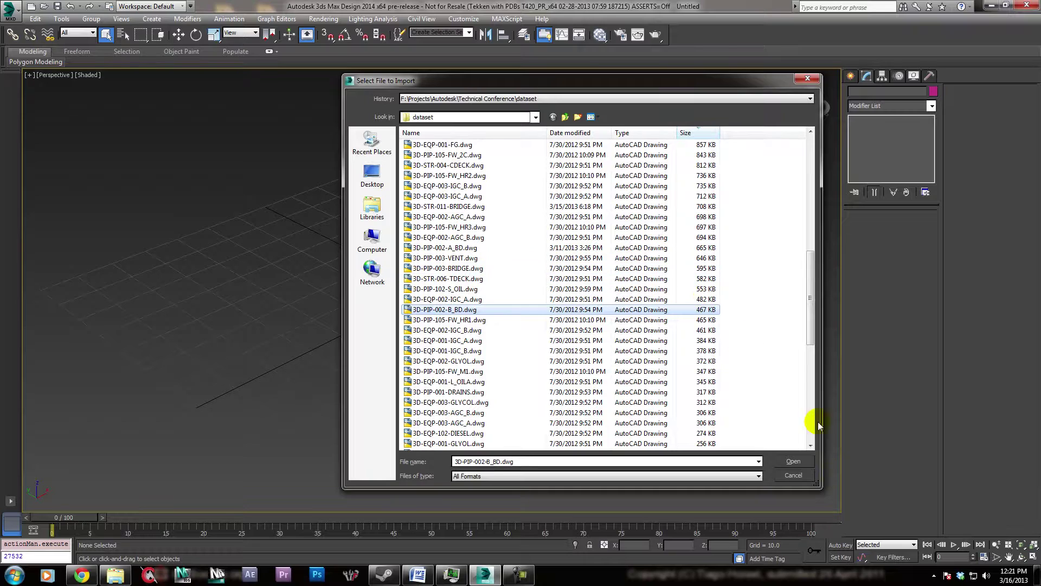
click(791, 460)
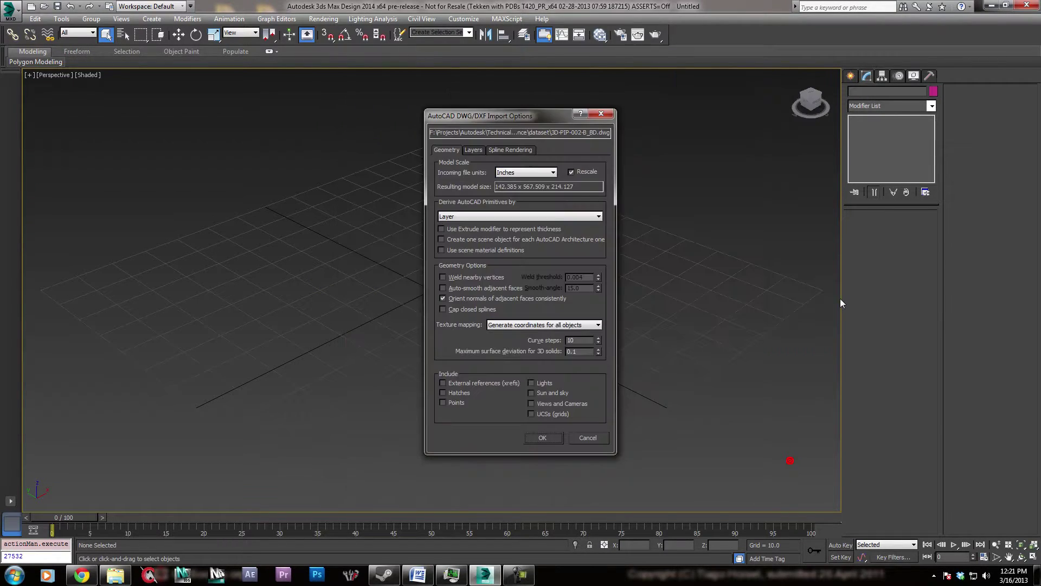
Import the drawing with incoming units in inches, primitives derived by Layer and a maximum surface deviation of 0.1 for 3D solids
drag(503, 118, 405, 112)
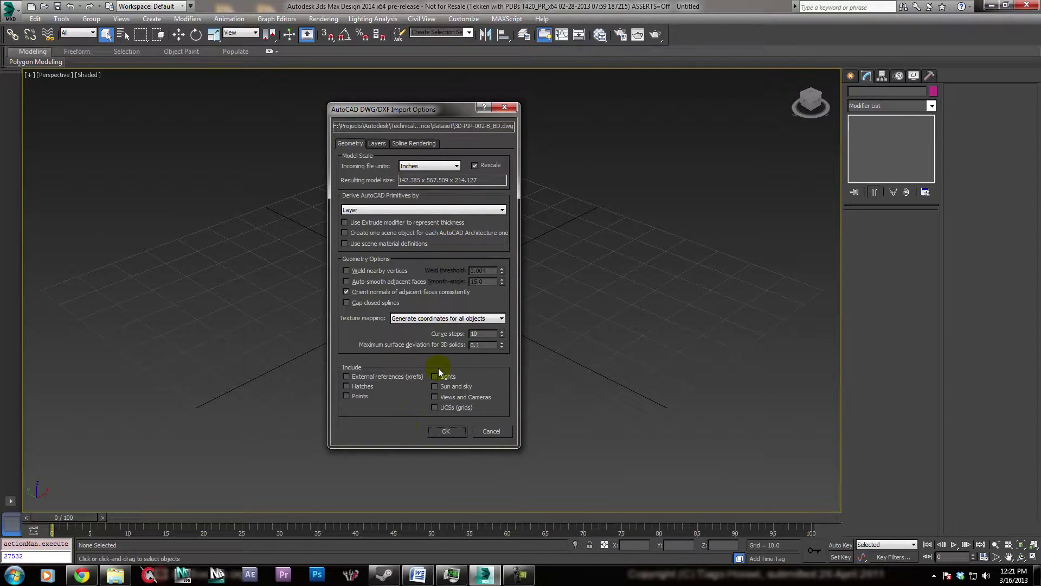
drag(429, 110, 525, 107)
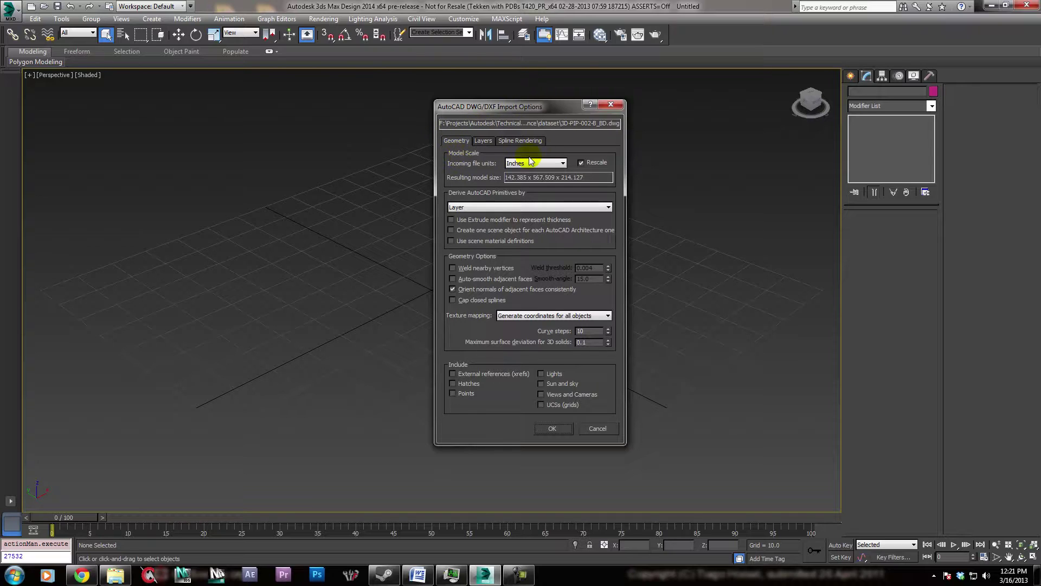
click(518, 164)
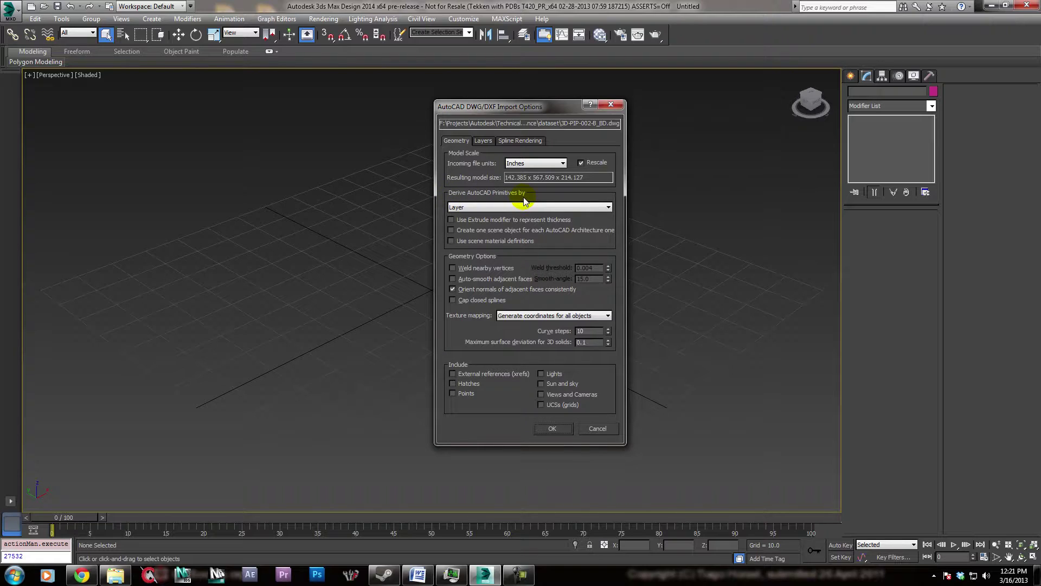
click(507, 210)
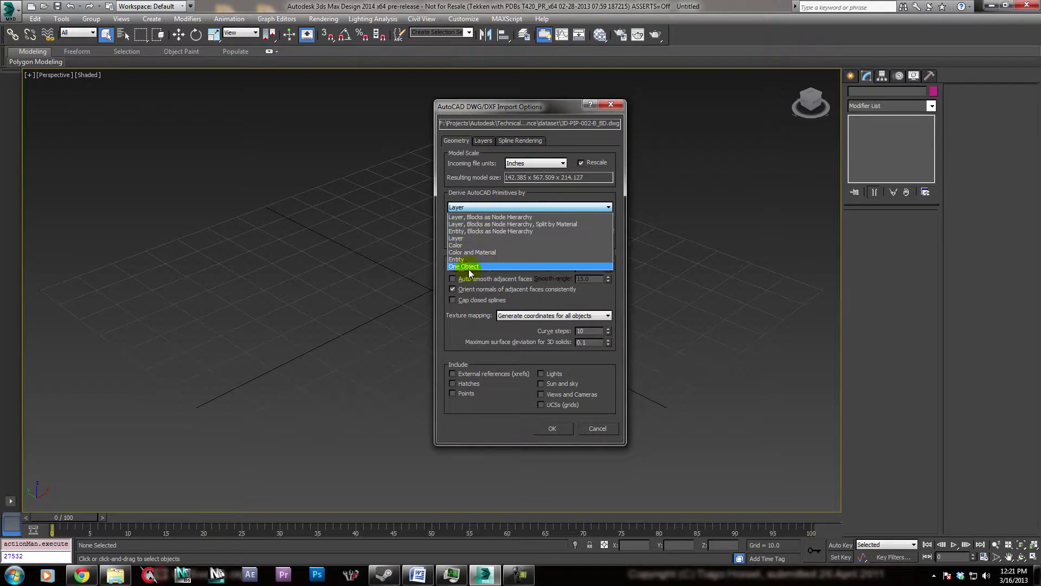
click(472, 239)
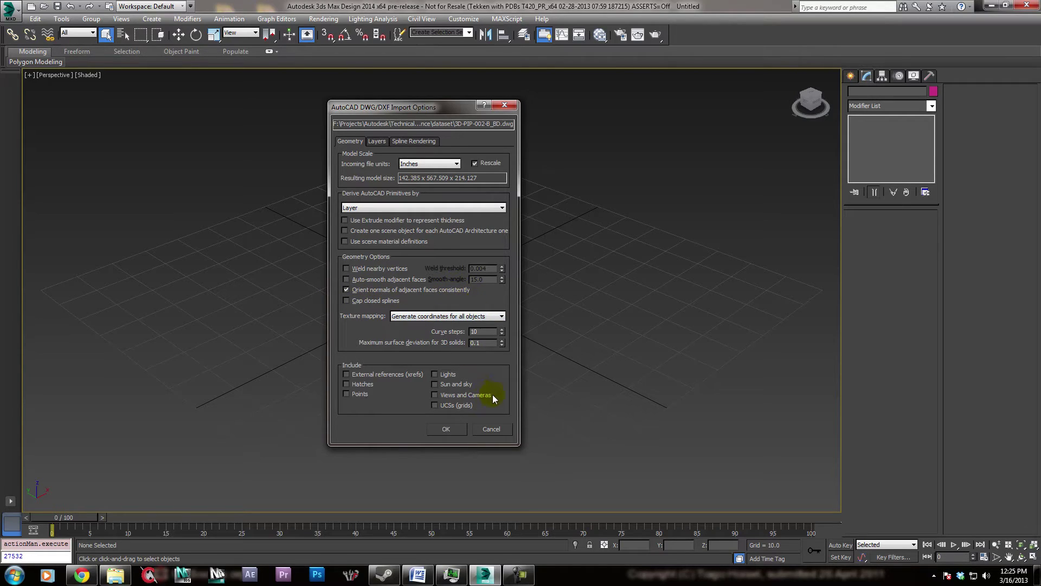
double_click(490, 341)
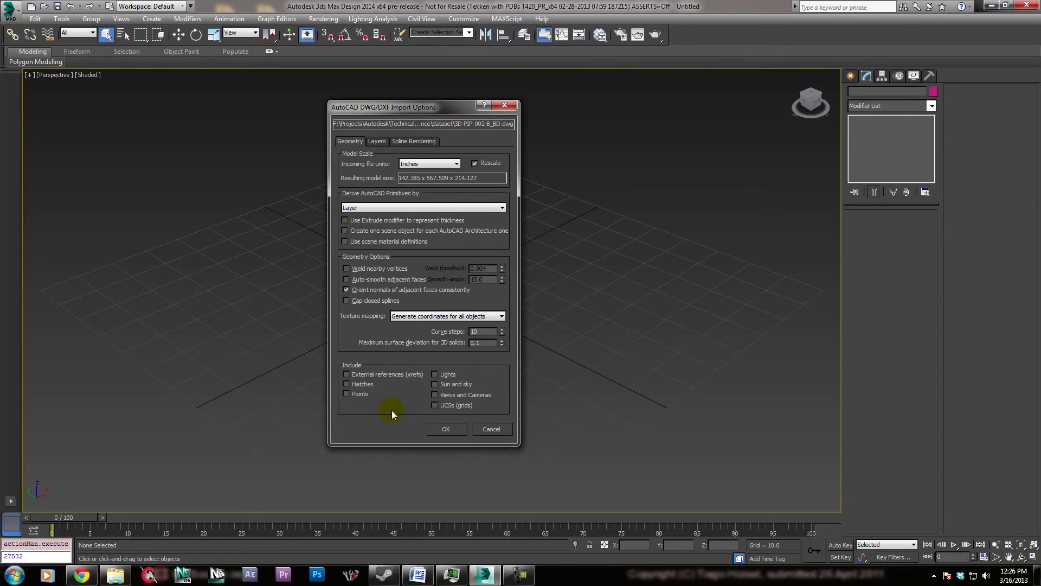
click(445, 430)
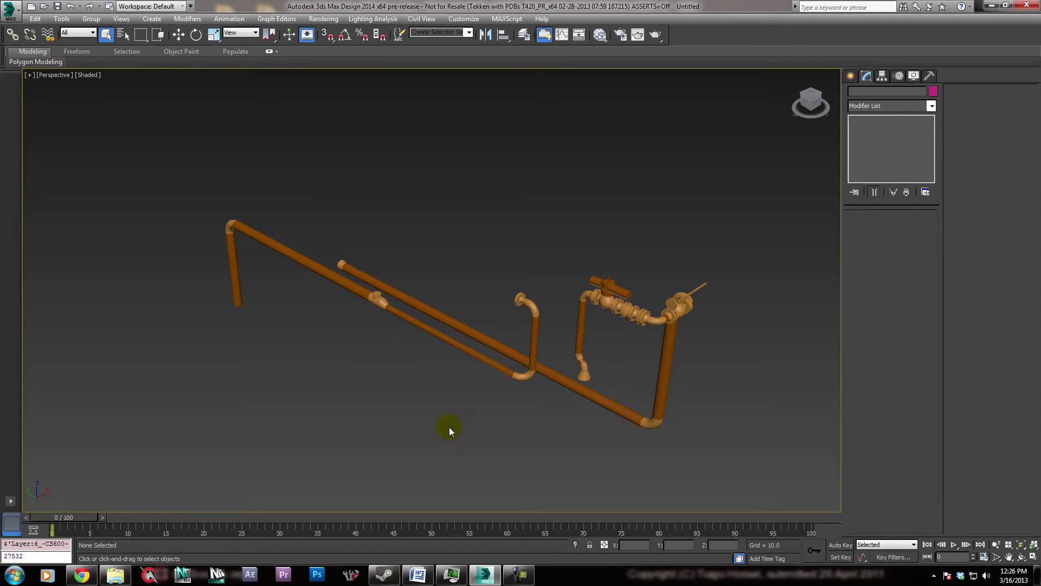
Inspect the surface shading of the imported pipes and elbows up close and from several angles
click(618, 400)
scroll(607, 445, up, 2)
alt+middle_drag(608, 466, 595, 388)
click(593, 385)
scroll(574, 407, up, 4)
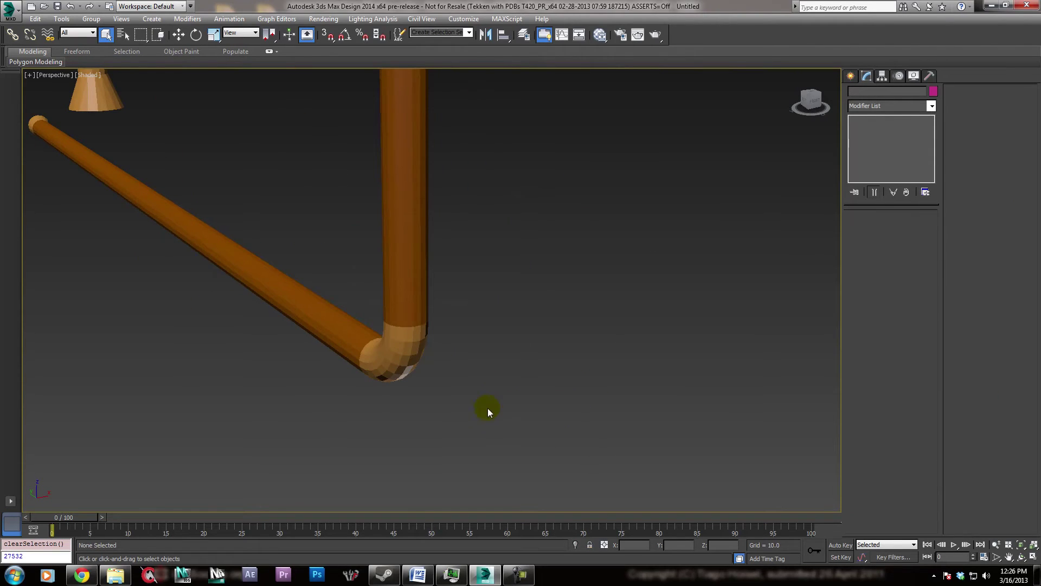
alt+middle_drag(418, 343, 586, 386)
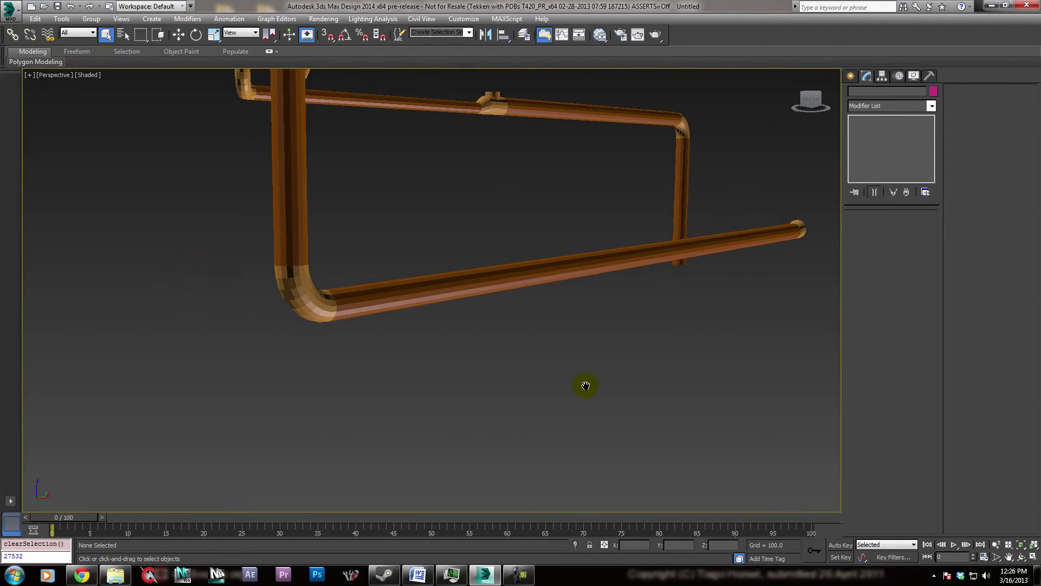
scroll(333, 323, up, 3)
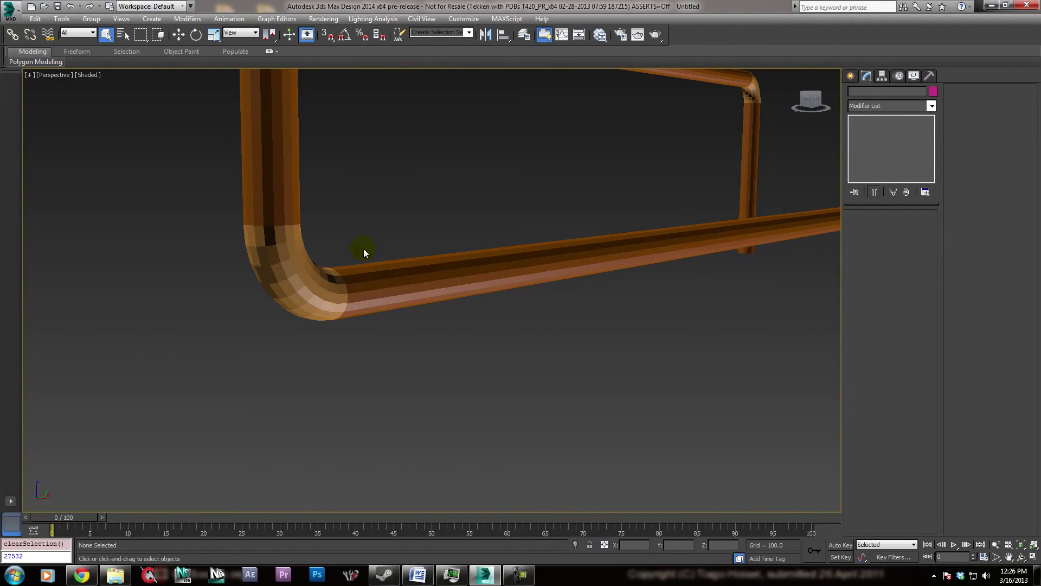
scroll(363, 252, down, 10)
alt+middle_drag(376, 282, 307, 299)
alt+middle_drag(527, 350, 385, 347)
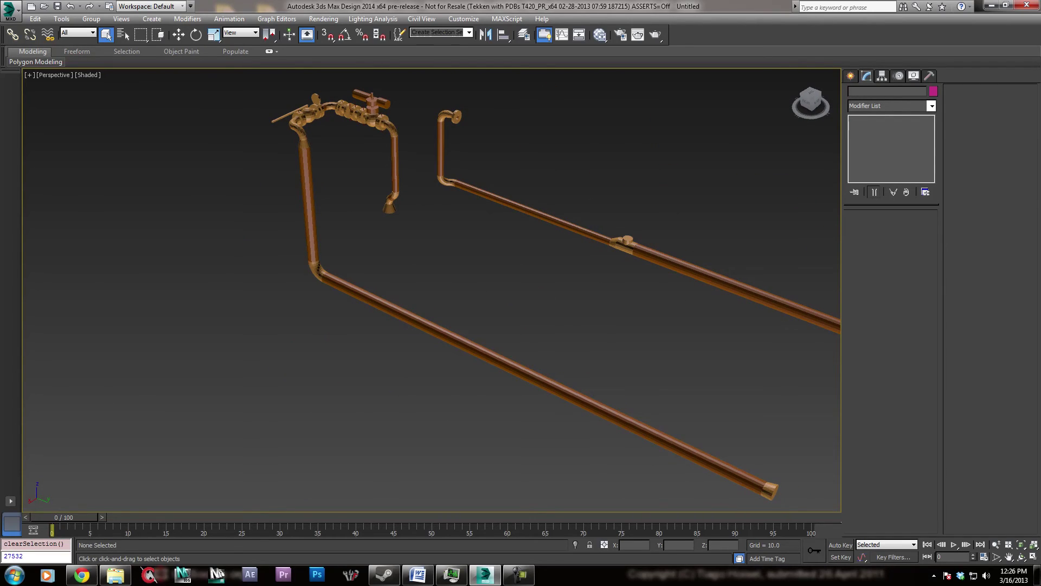
scroll(693, 408, down, 4)
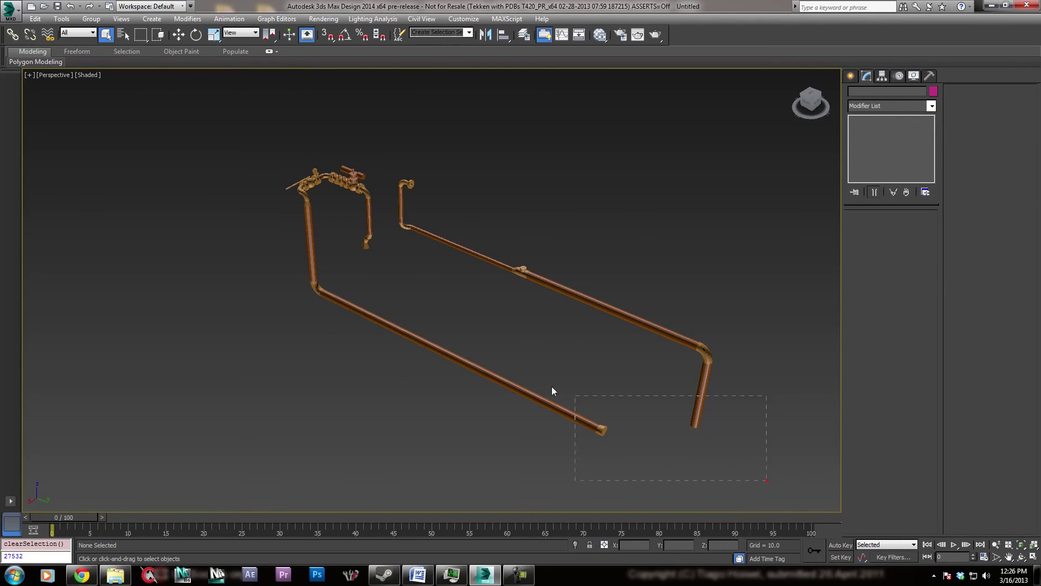
Apply a Smooth modifier with Auto Smooth enabled to all the imported pipe objects, leaving nothing selected
drag(551, 386, 154, 112)
click(931, 106)
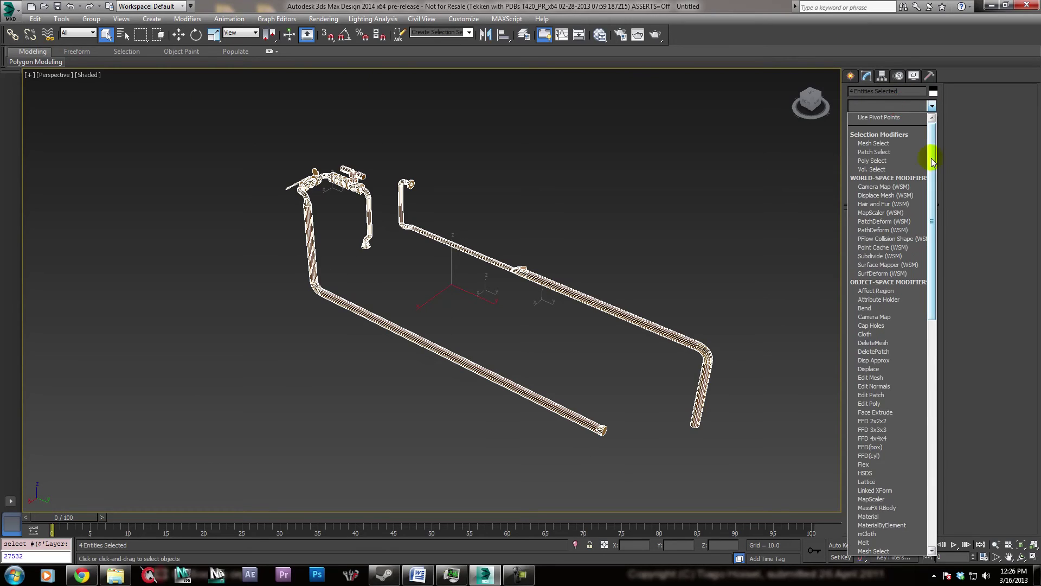
drag(932, 161, 946, 324)
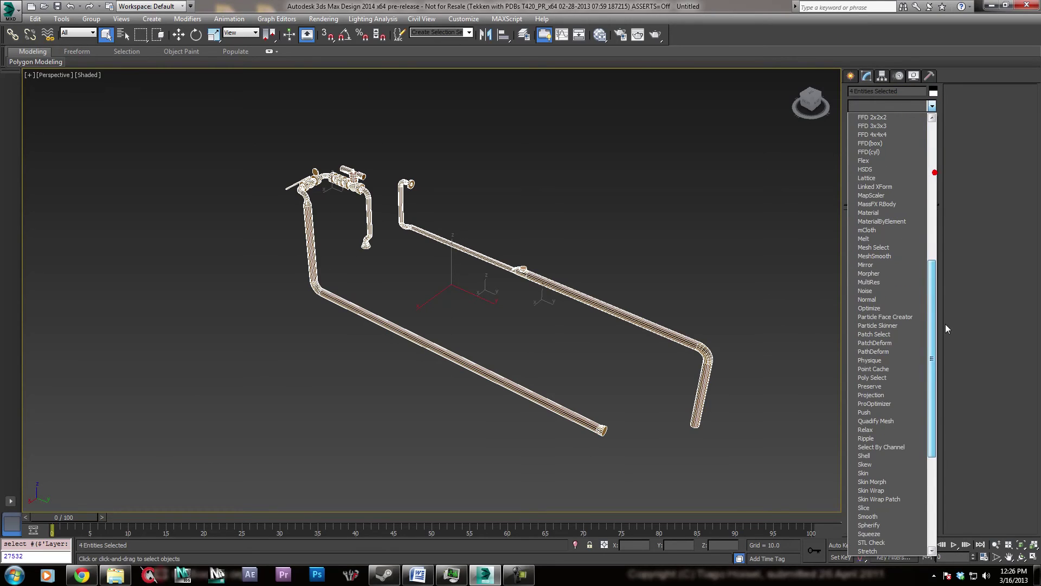
click(895, 517)
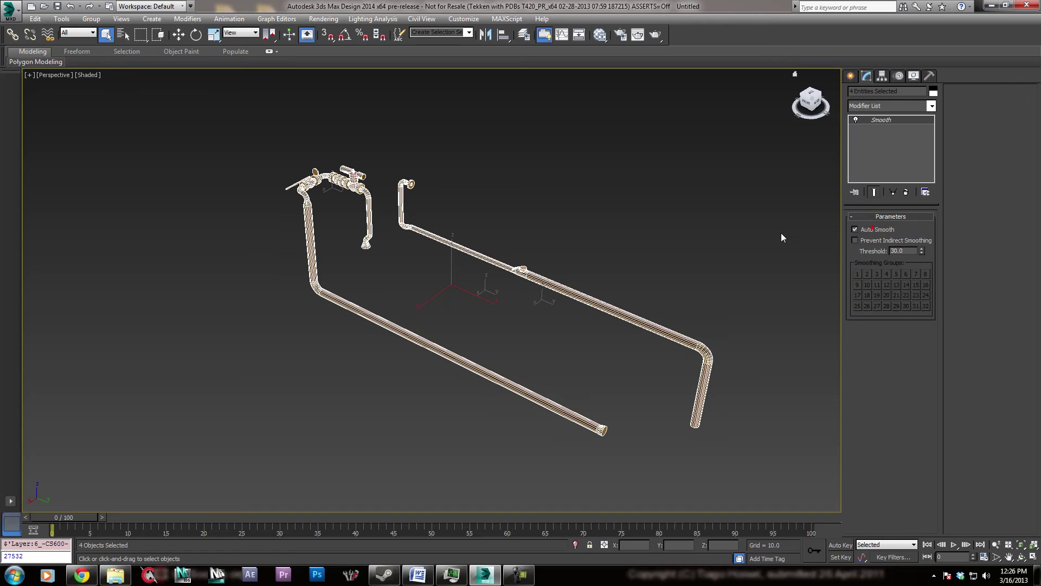
click(502, 340)
Examine the smoothed pipes, elbows and valves from different angles and distances
scroll(318, 284, up, 5)
scroll(363, 449, down, 2)
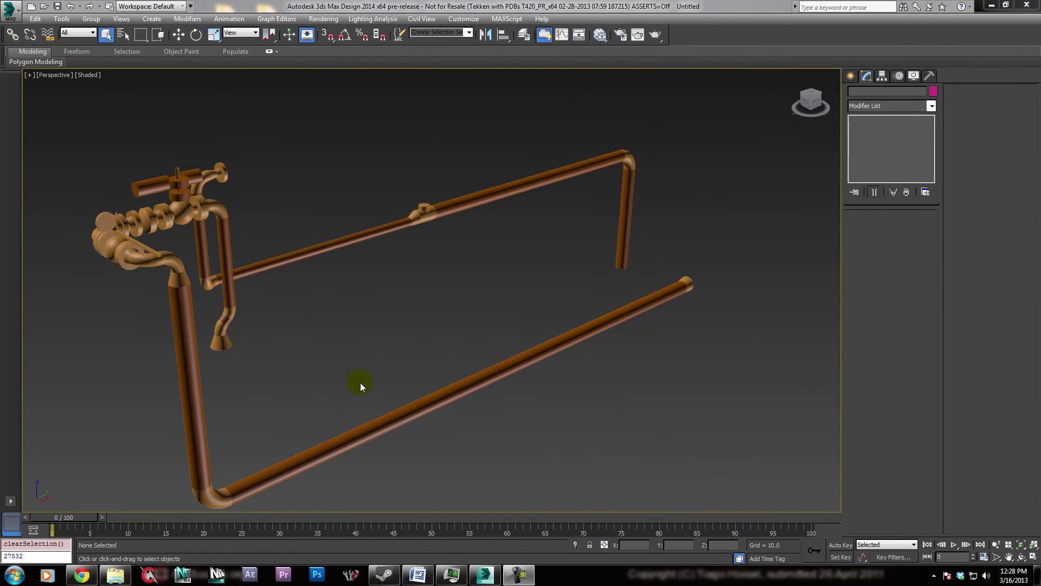
alt+middle_drag(337, 349, 284, 342)
scroll(305, 340, down, 2)
scroll(484, 353, up, 2)
alt+middle_drag(523, 353, 423, 363)
scroll(450, 352, down, 4)
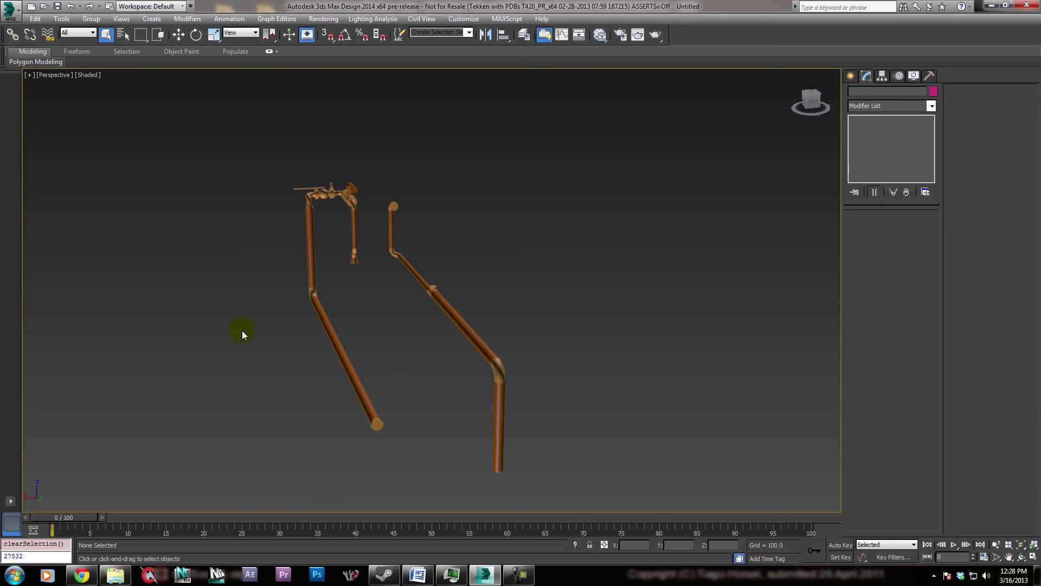
alt+middle_drag(242, 330, 402, 325)
scroll(354, 374, up, 3)
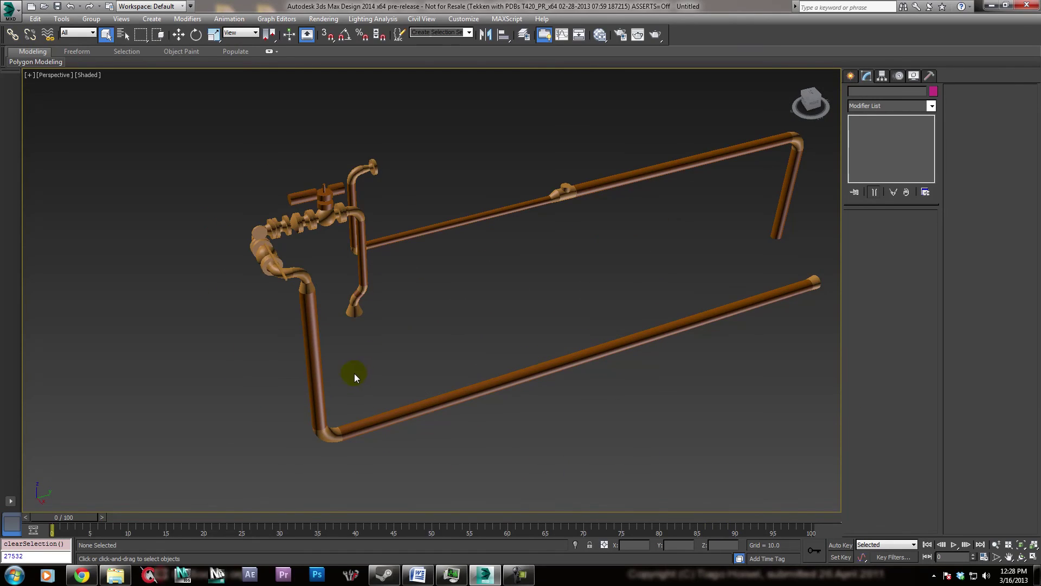
alt+middle_drag(521, 333, 406, 337)
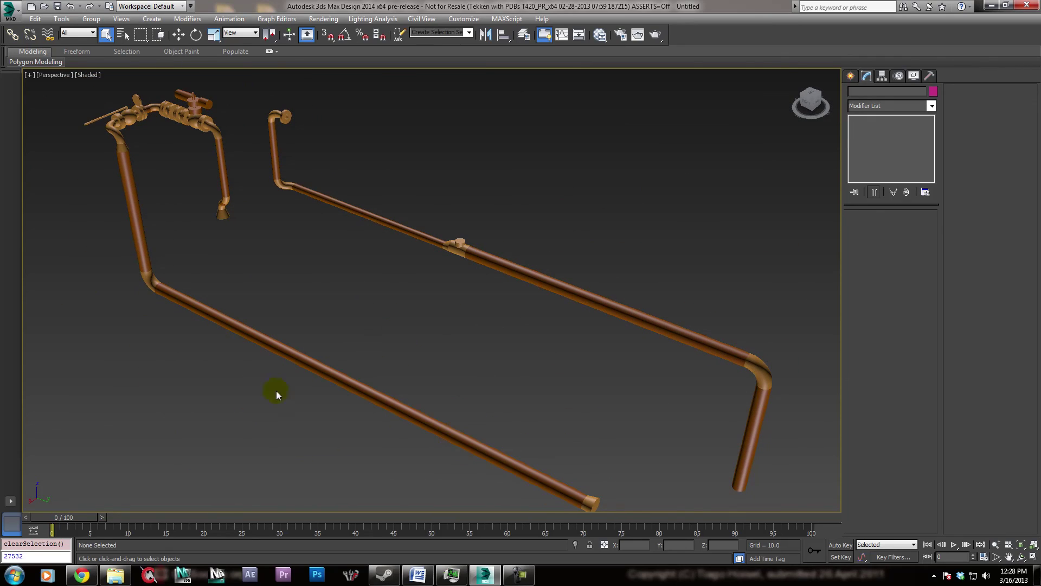